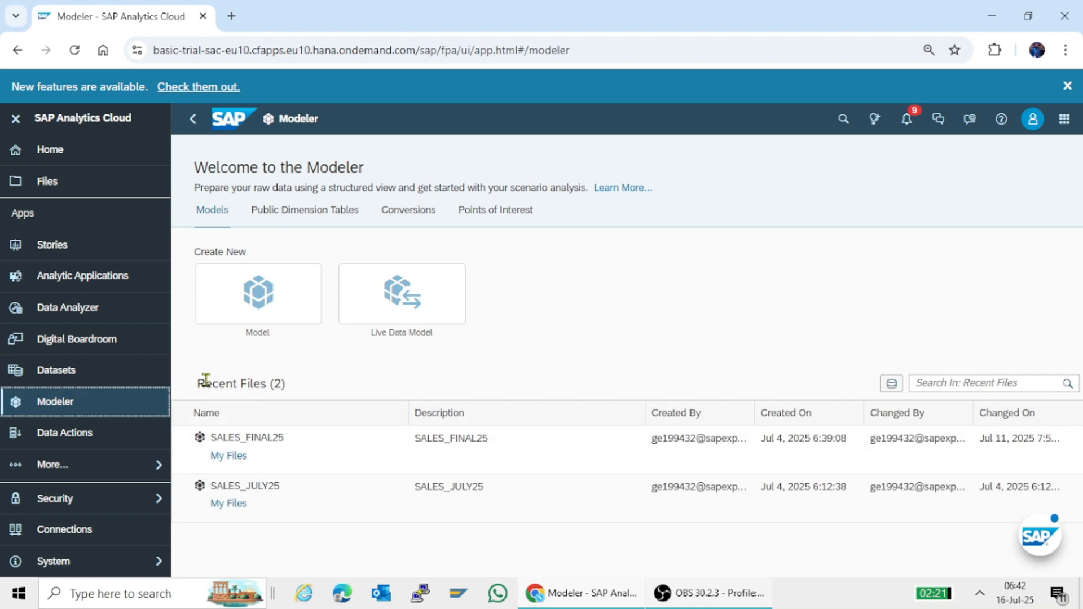
Open the SALES_FINAL25 model and add a dimension named City with a new generic dimension table
left_click(262, 442)
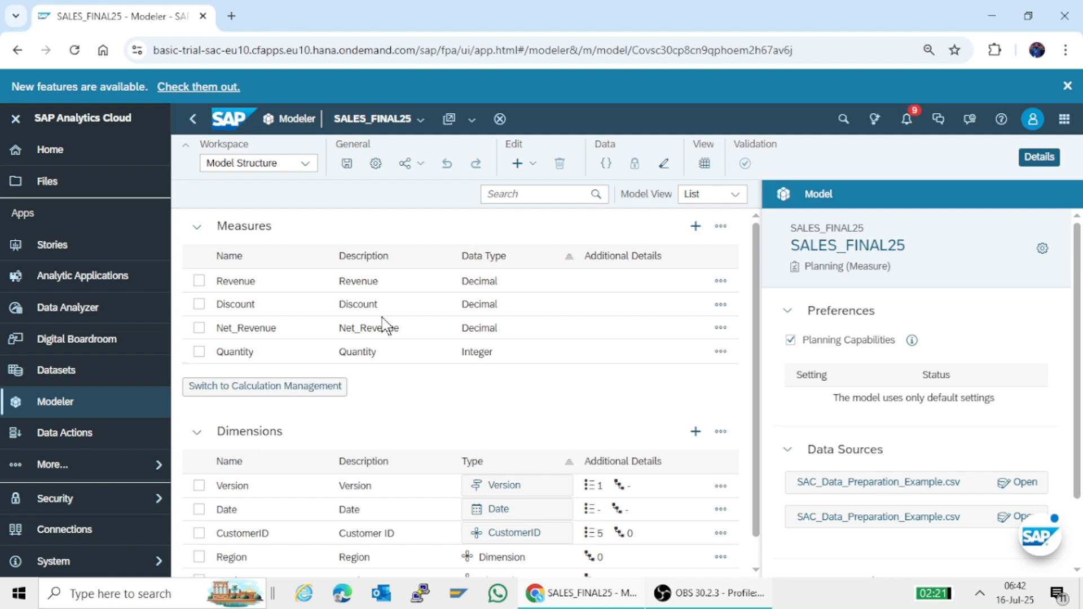
left_click_drag(756, 292, 765, 375)
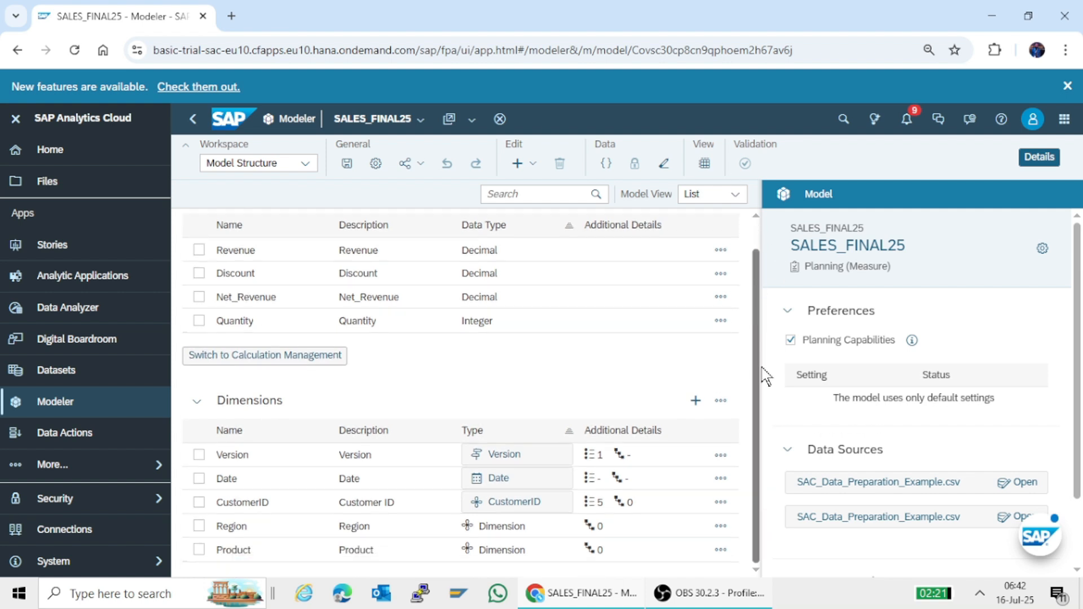
left_click(696, 401)
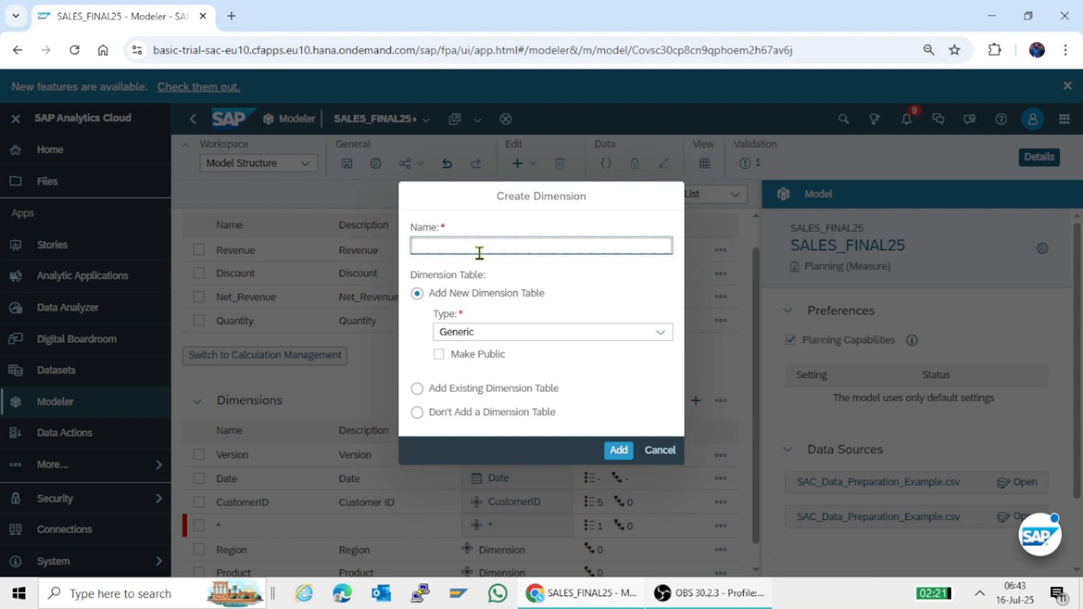
type("City")
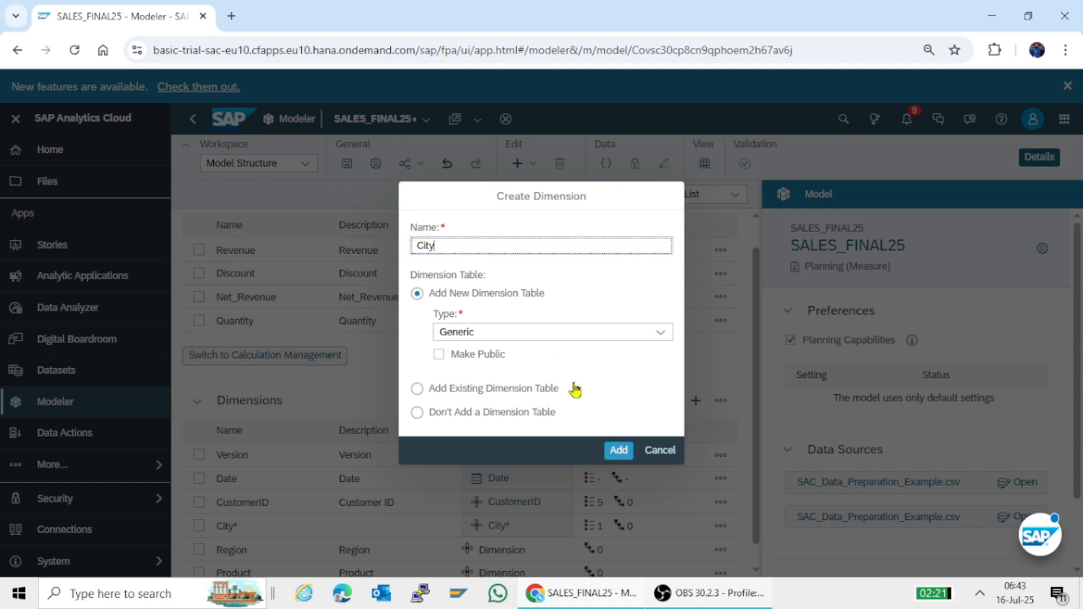
left_click(616, 453)
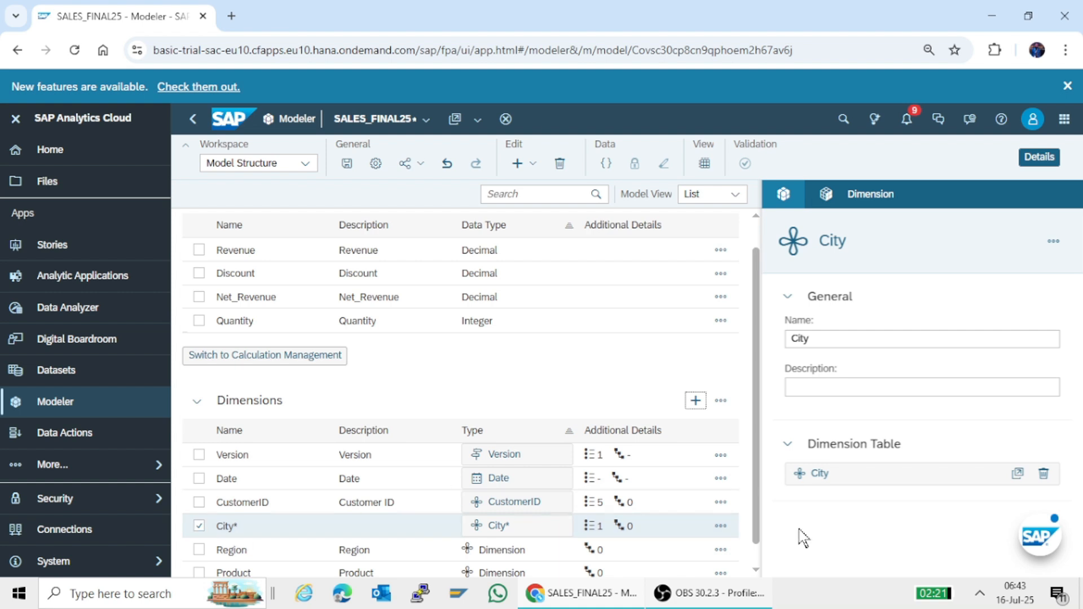
Open the City dimension table and add member 0001 with the description Karachi
left_click(1018, 474)
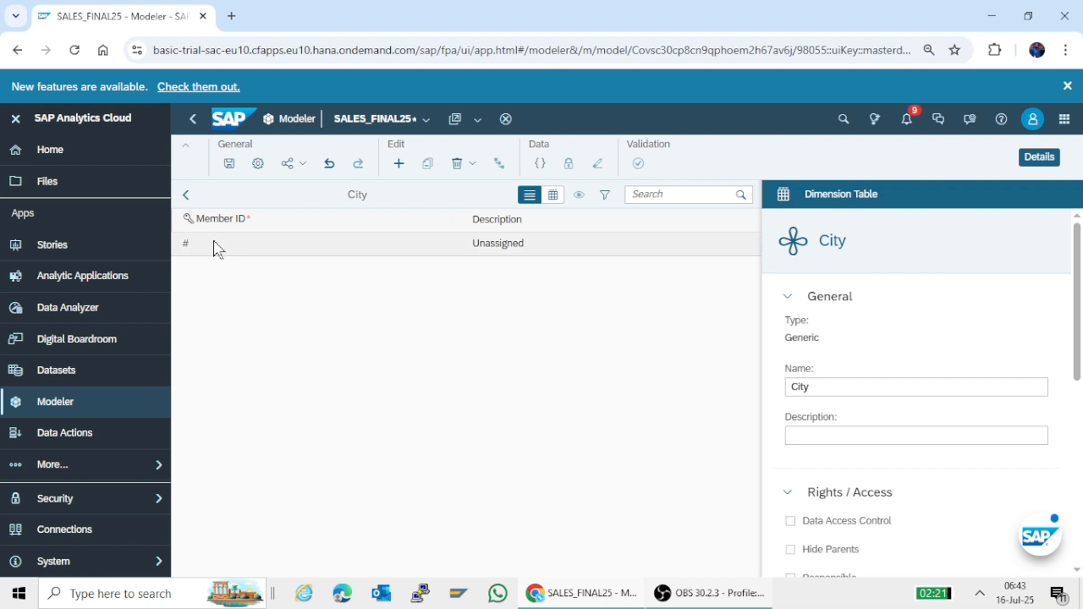
left_click(399, 167)
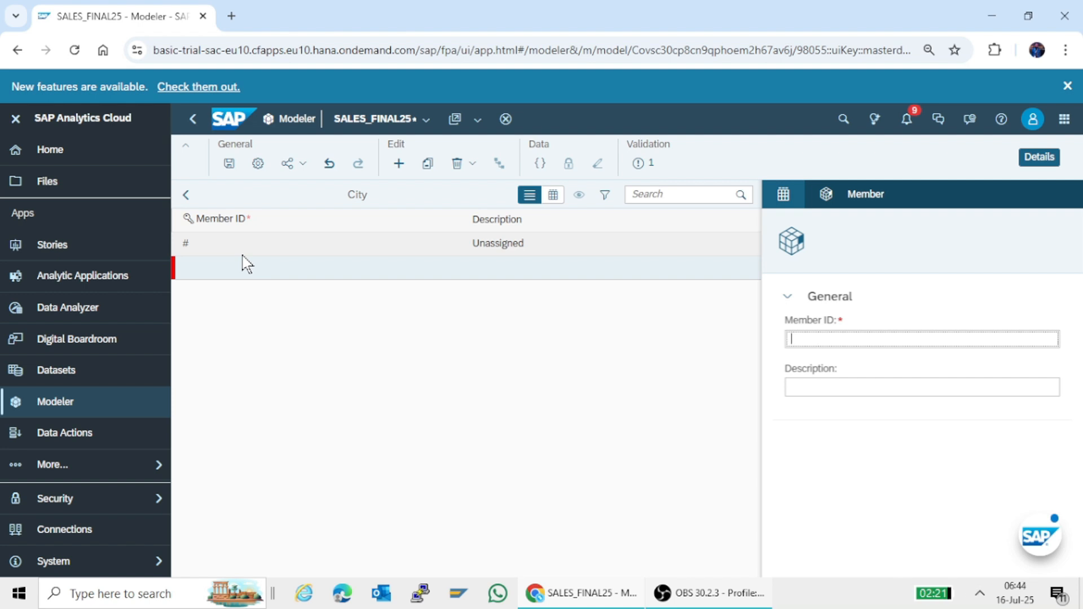
type("0001")
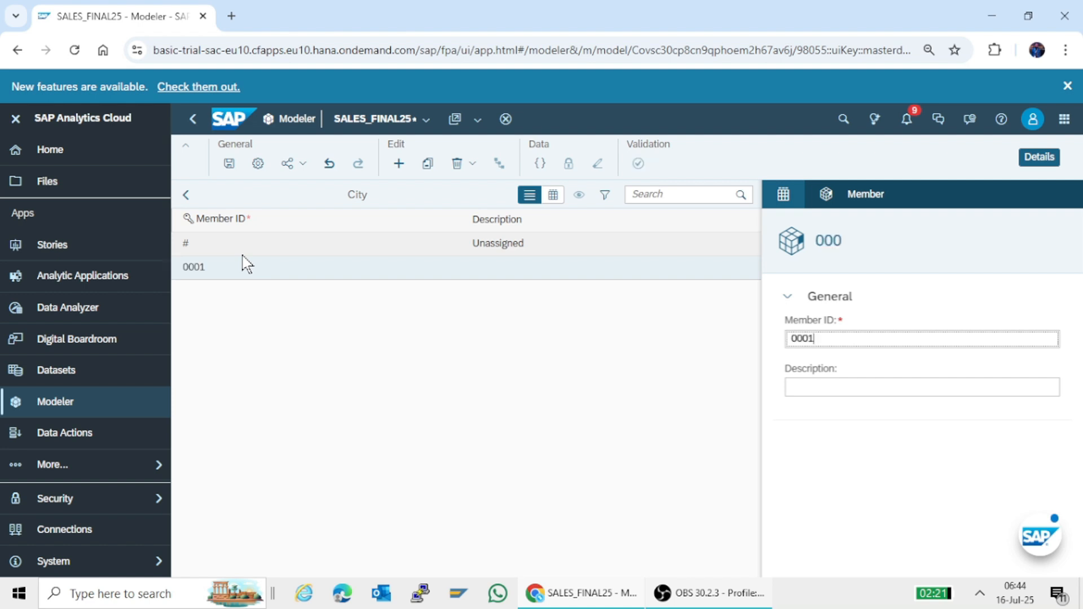
left_click(808, 382)
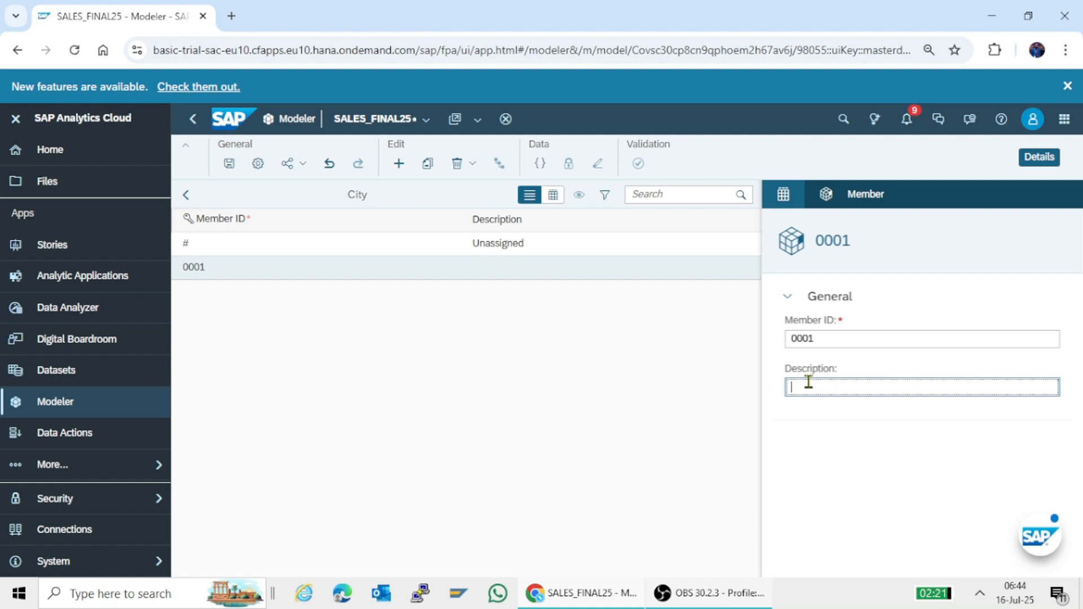
type("K")
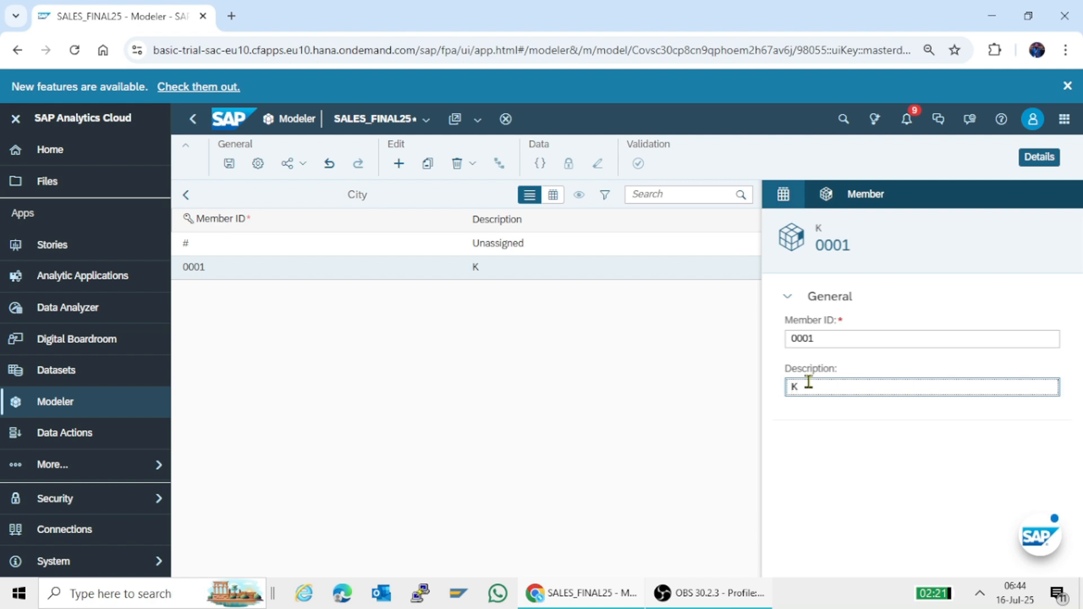
type("anachi")
left_click(299, 274)
Add a second member to the City table with ID 0002 and description Lahore
left_click(399, 166)
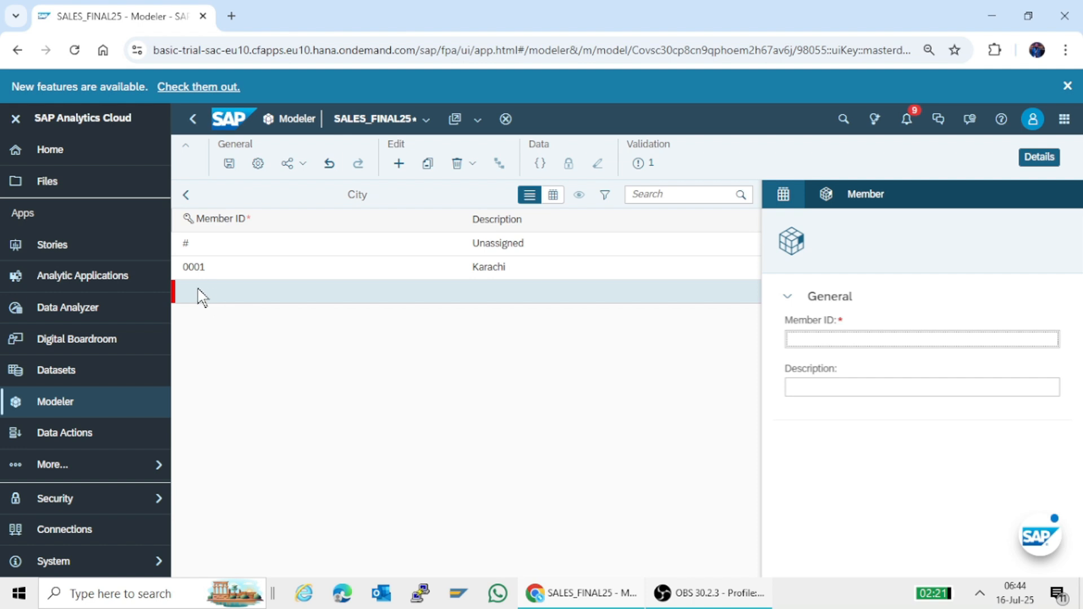
left_click(196, 292)
left_click(842, 342)
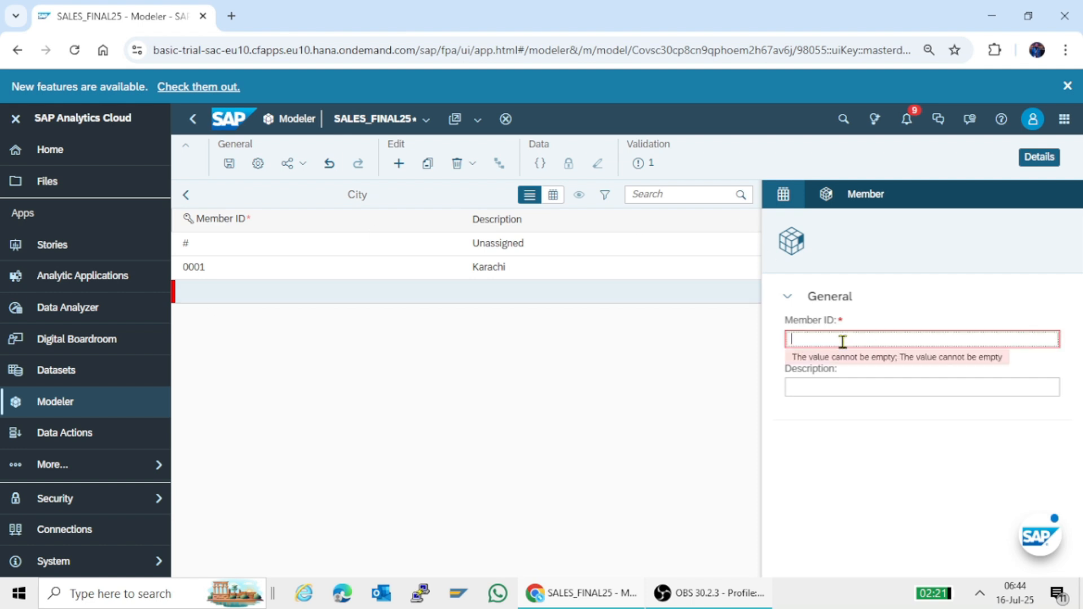
type("0002")
key("Tab")
type("L")
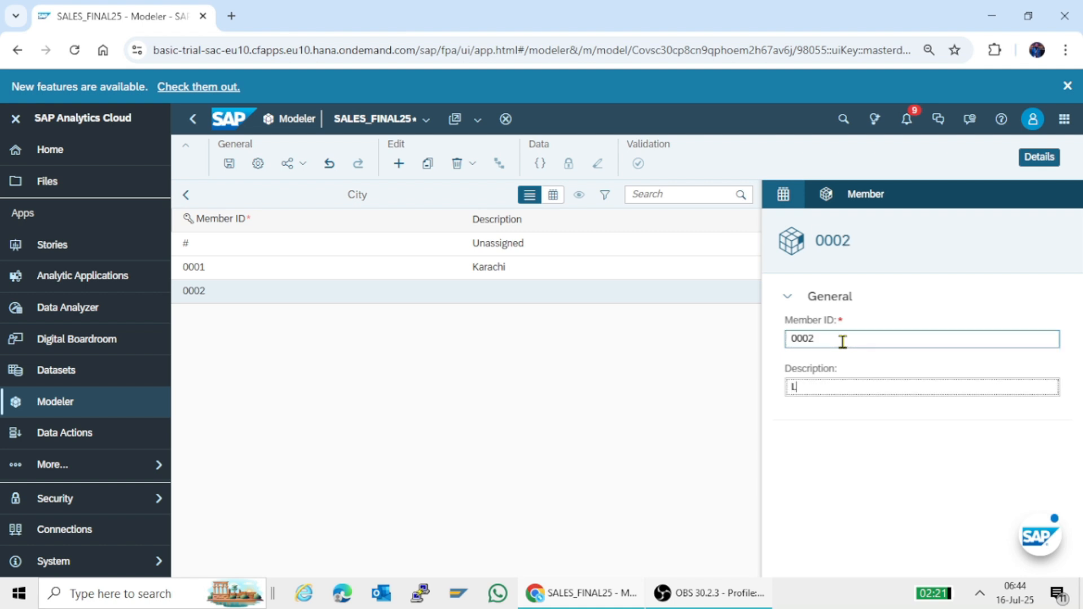
type("ahore")
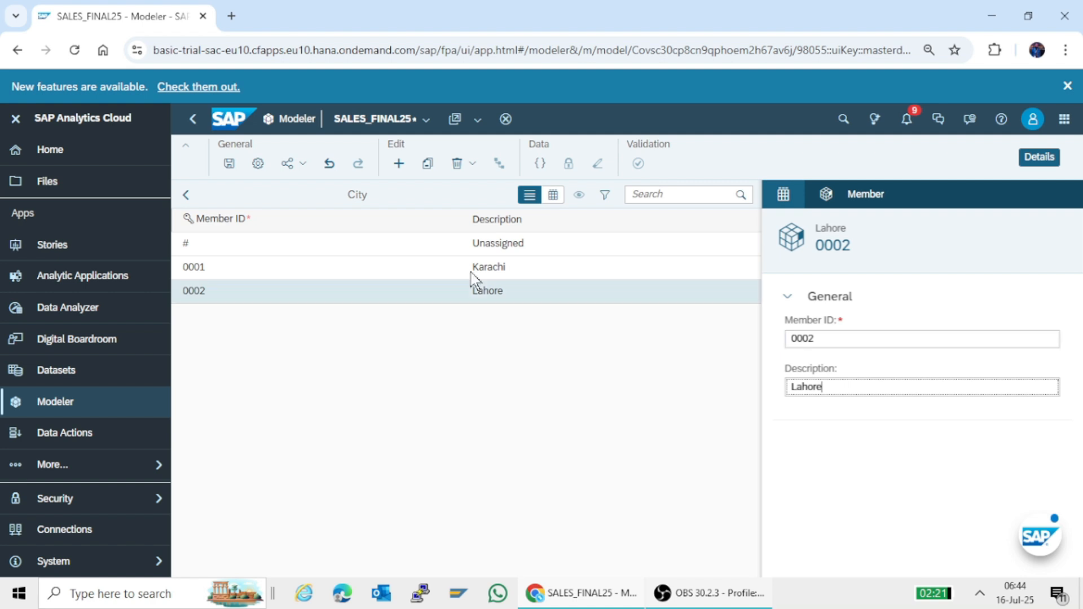
Save the model, choosing 0001 Karachi as the default member for the City dimension
left_click(230, 164)
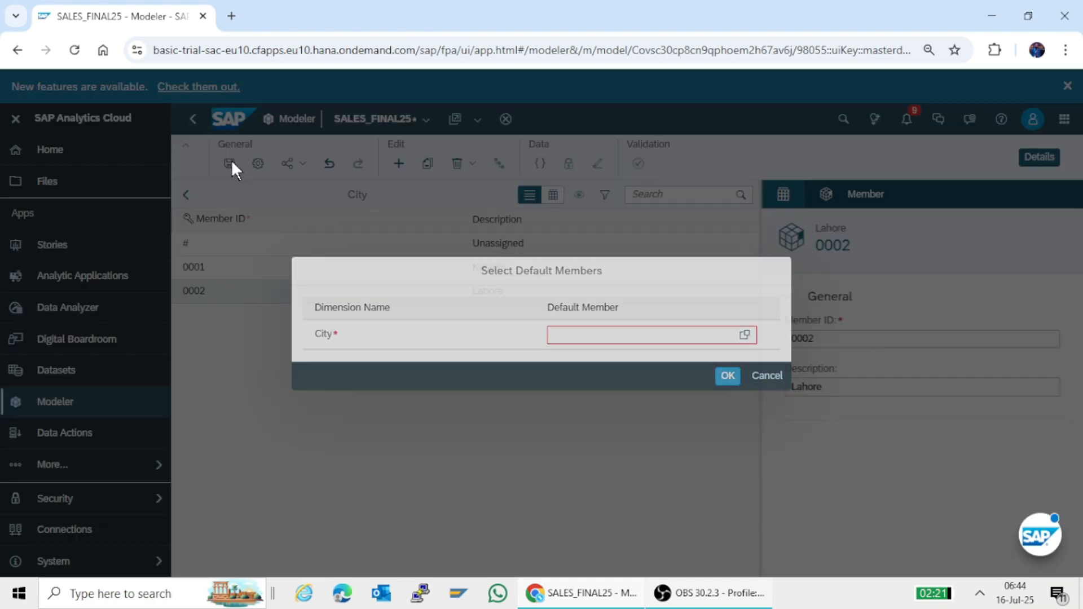
left_click(744, 335)
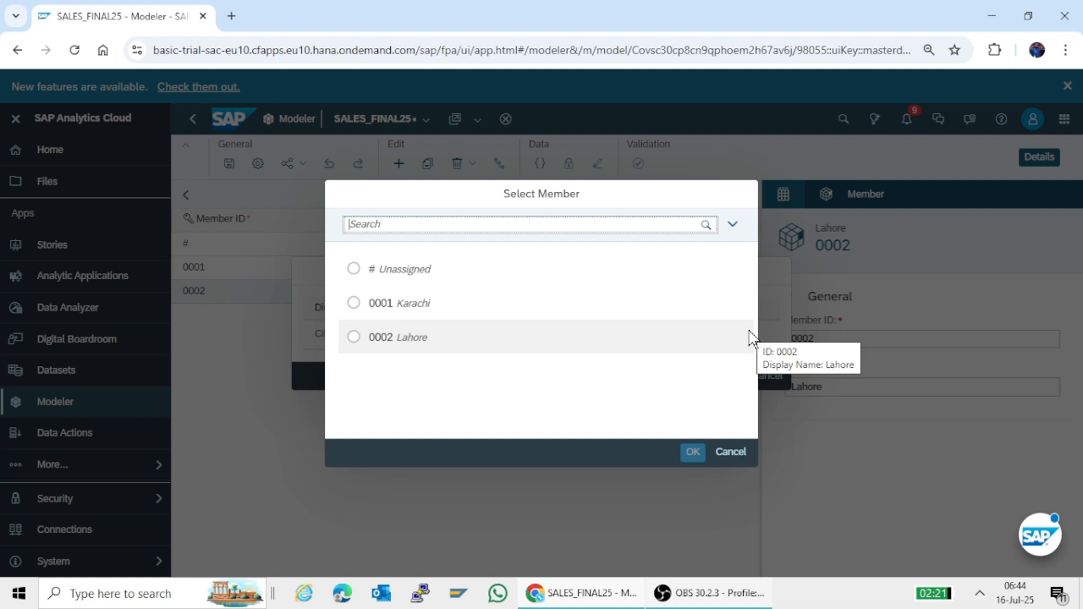
left_click(416, 313)
left_click(685, 449)
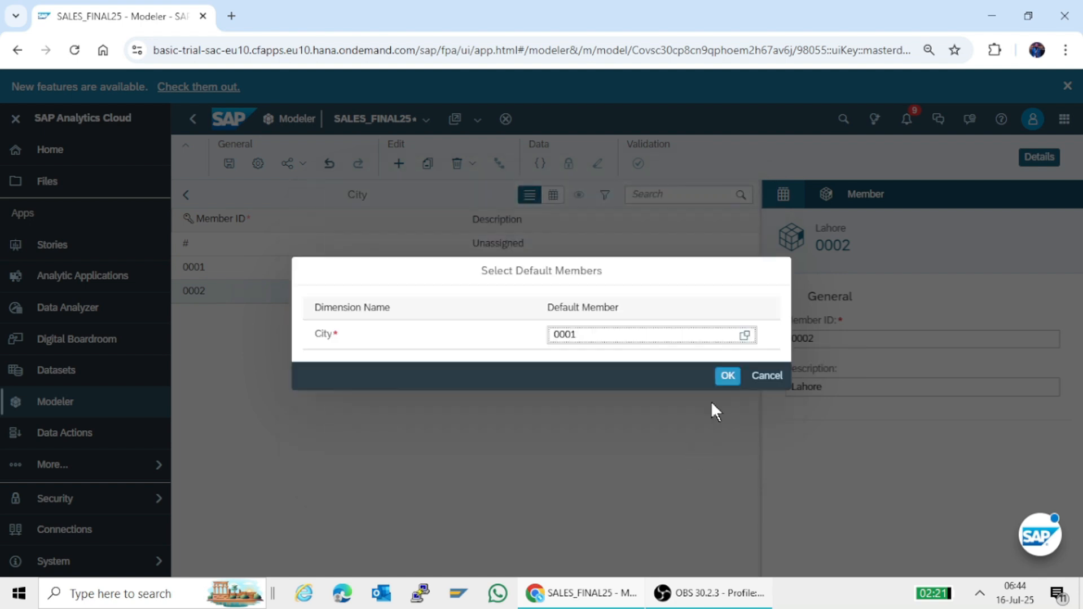
left_click(731, 378)
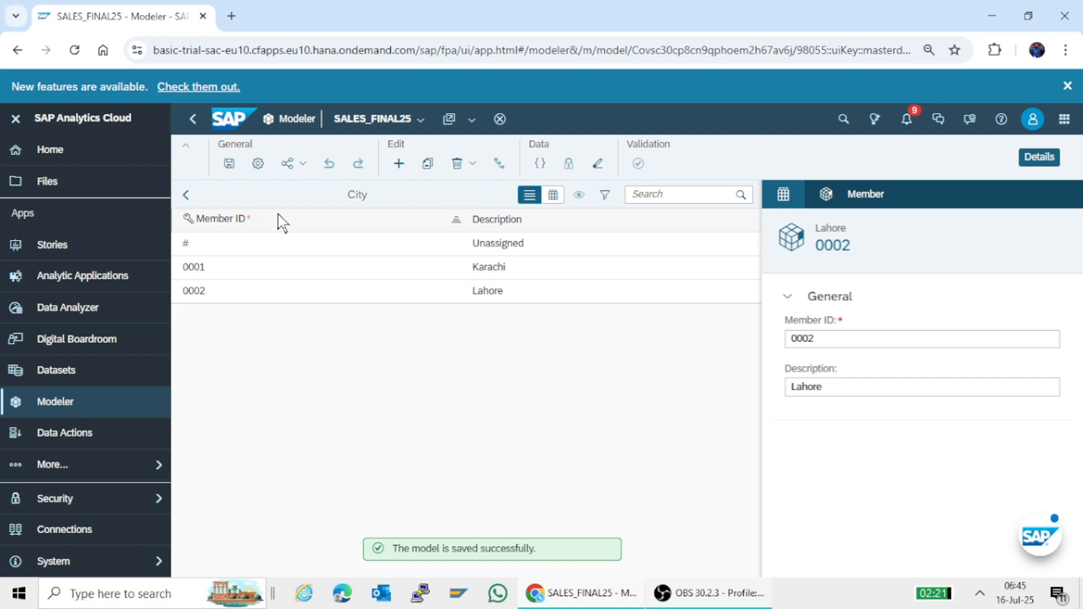
Return to the model list, reopen SALES_FINAL25 and add a dimension named Area with a new generic dimension table
left_click(200, 123)
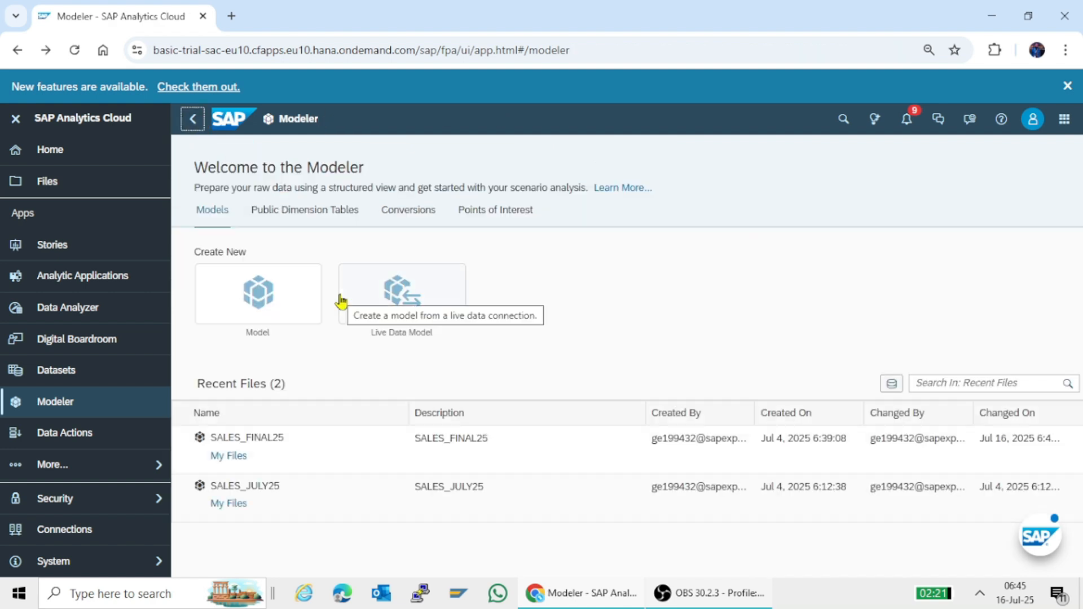
left_click(248, 437)
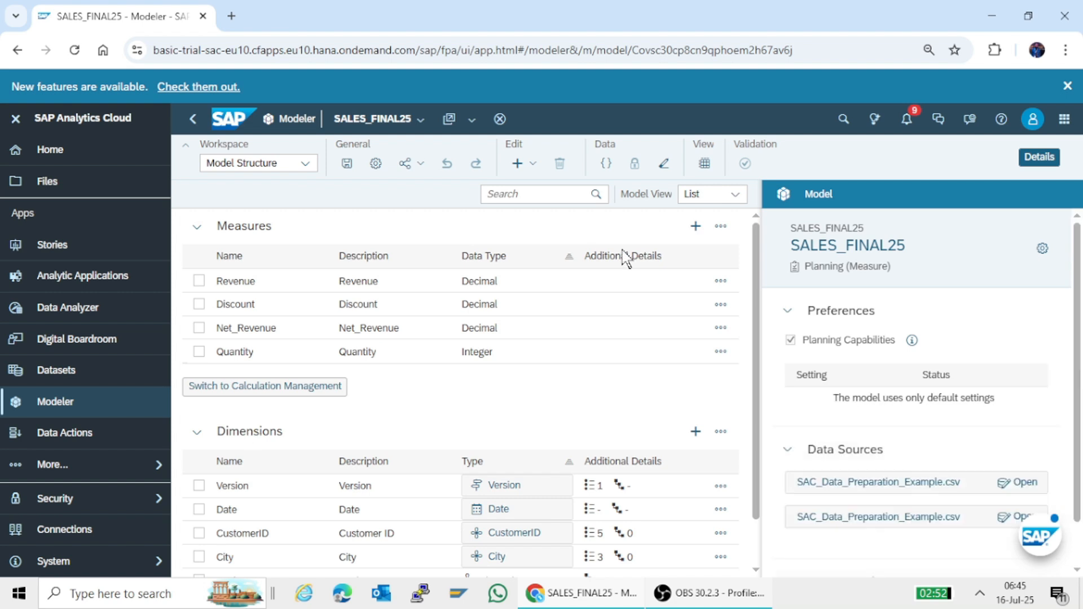
scroll(754, 262, "down", 1)
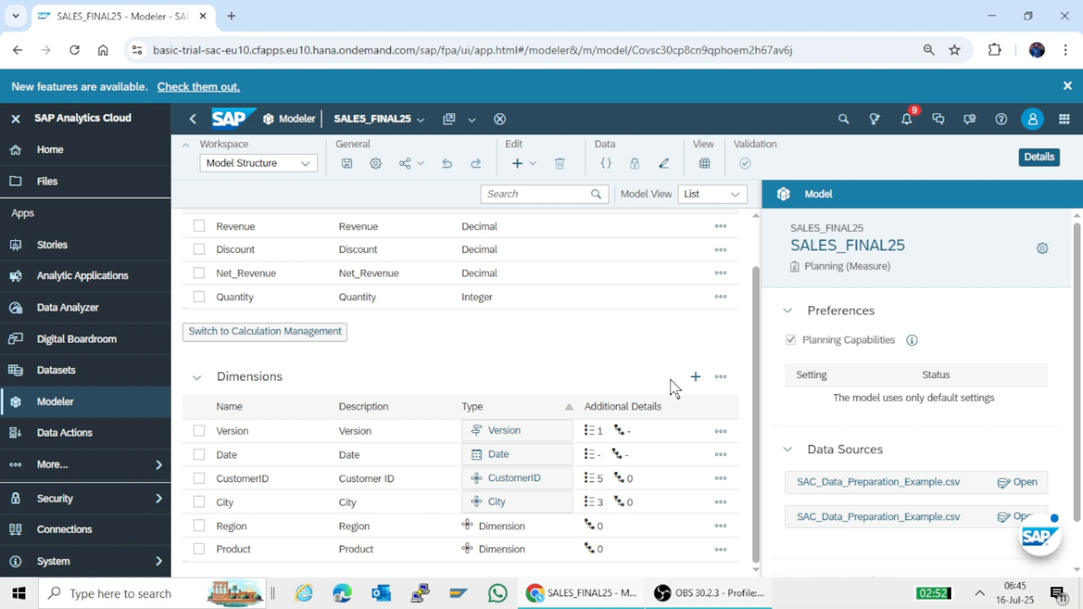
left_click(696, 383)
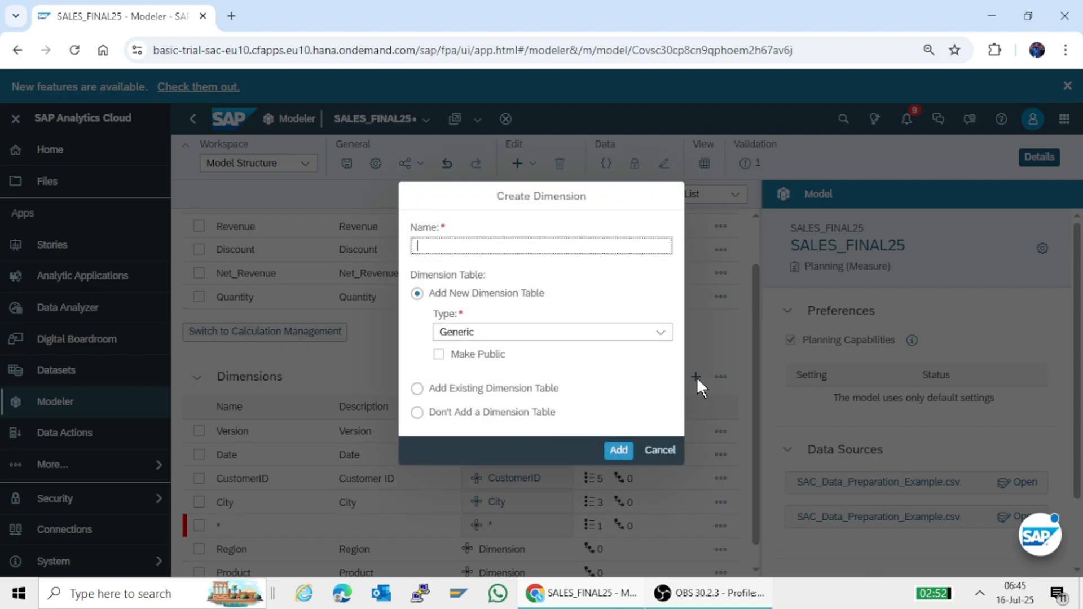
type("Area")
left_click(618, 451)
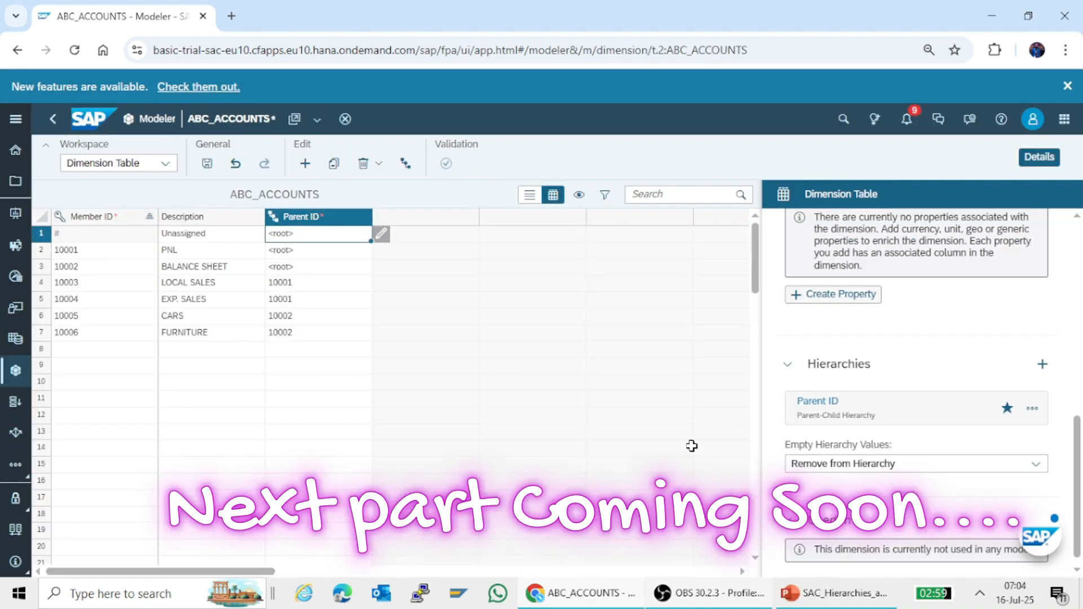
Save the ABC_ACCOUNTS dimension with its parent-child hierarchy
left_click(207, 163)
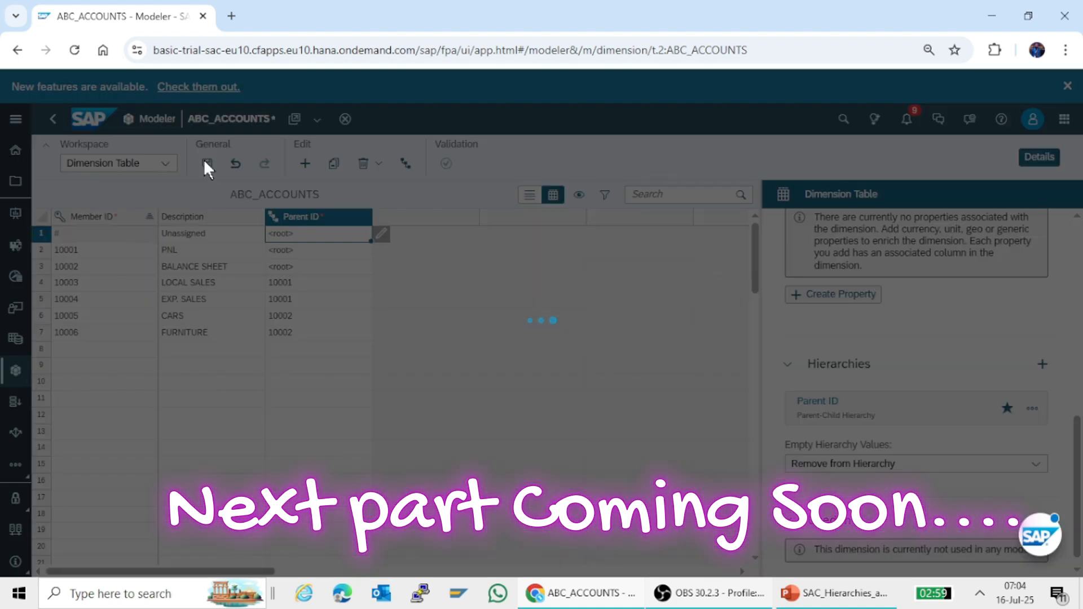